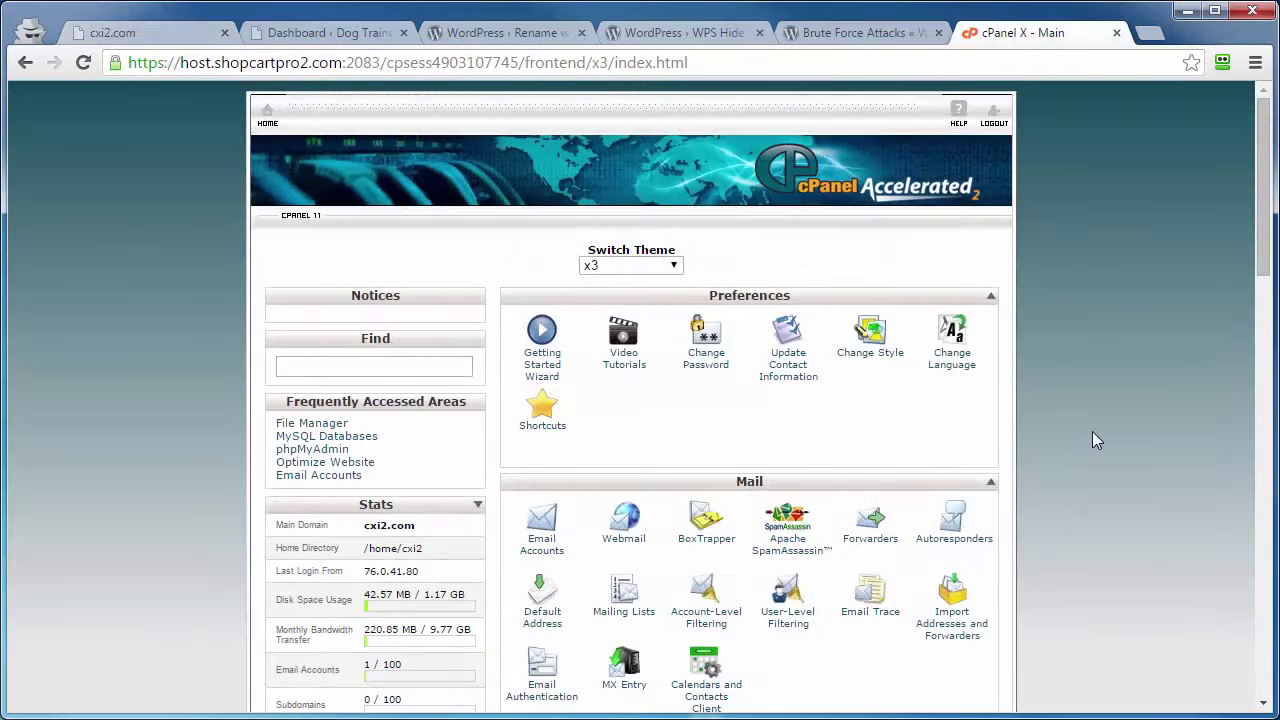
Open File Manager from cPanel's Files section to list the public_html folder.
scroll(1114, 479, down, 4)
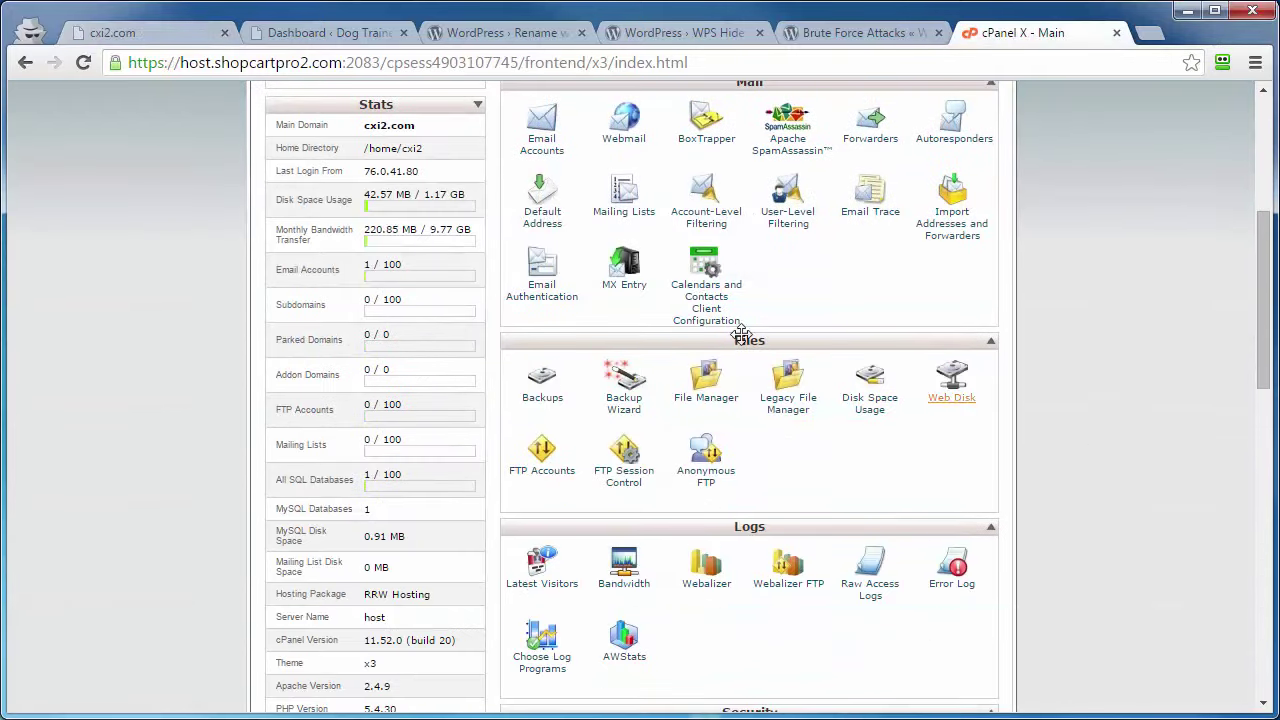
click(704, 400)
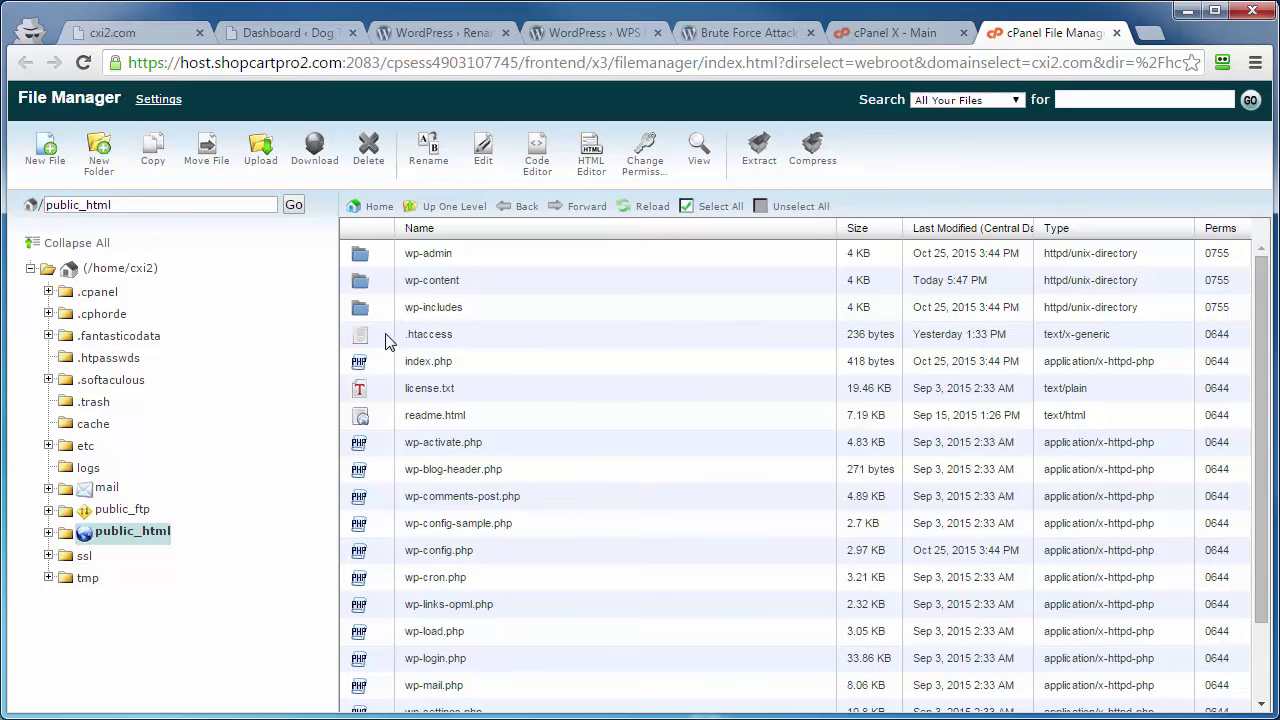
Open the Legacy File Manager's Directory Selection dialog from cPanel's main page, then close it.
click(903, 38)
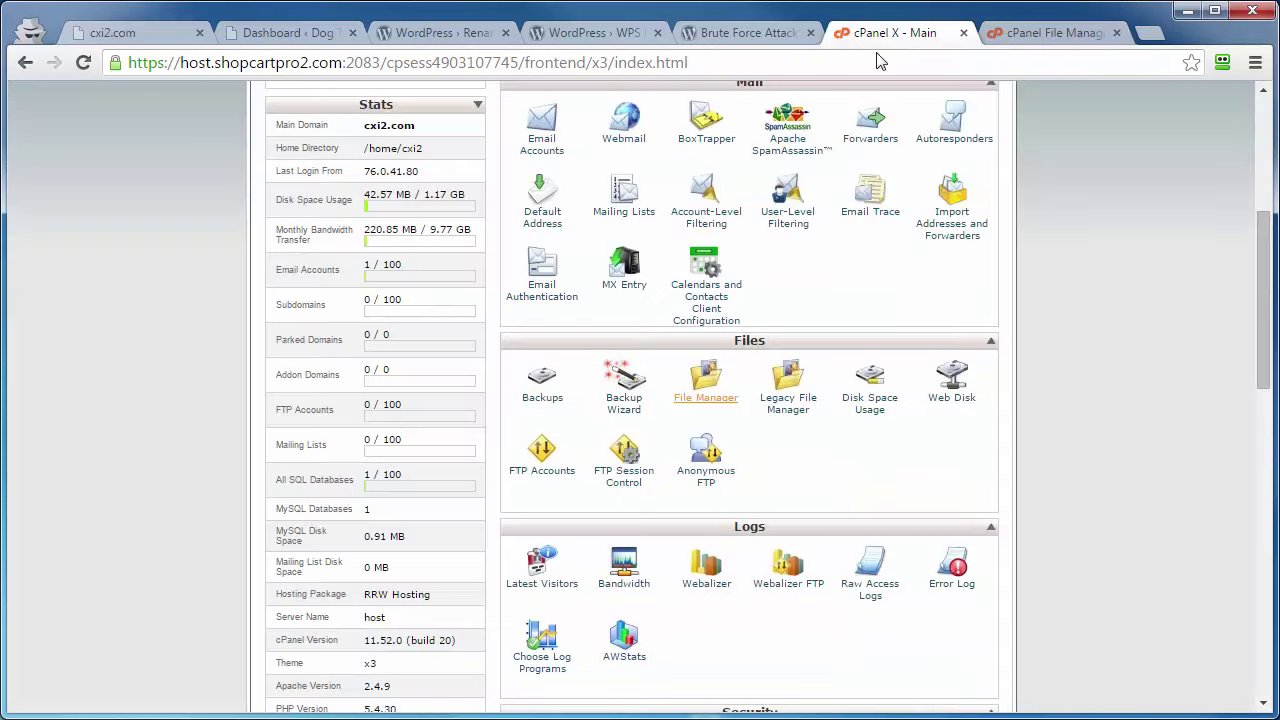
click(790, 402)
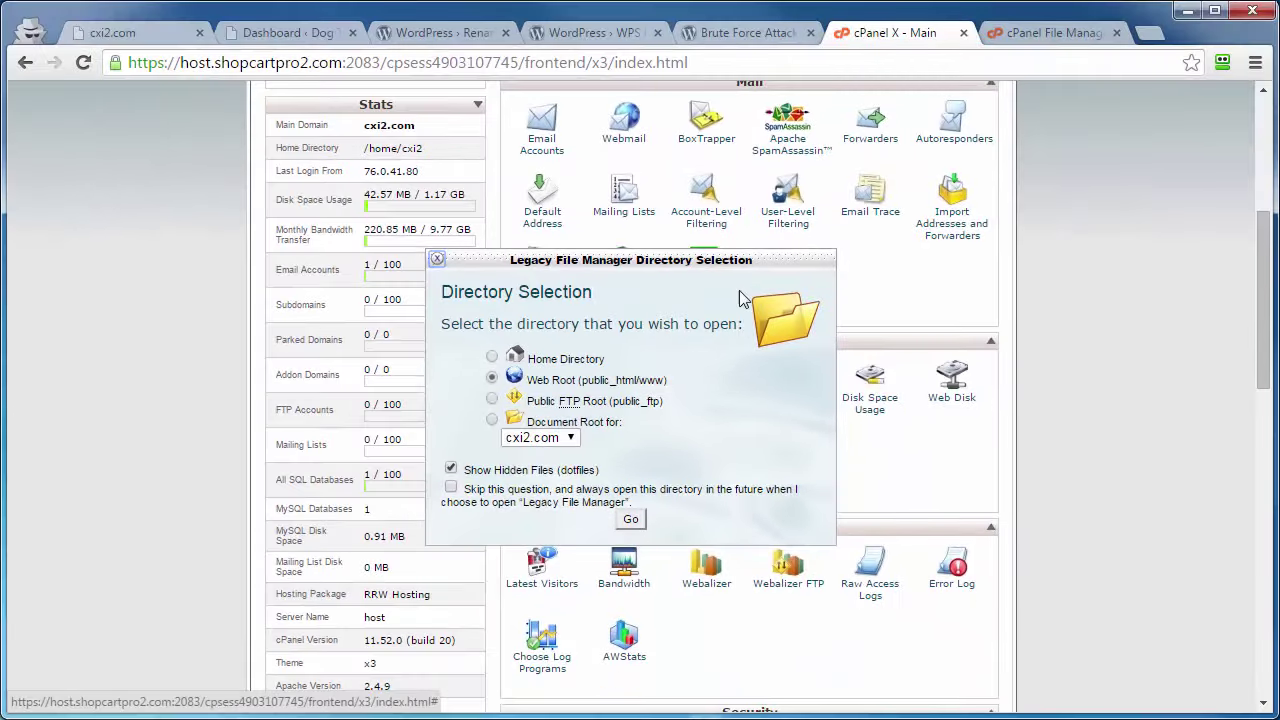
key(Escape)
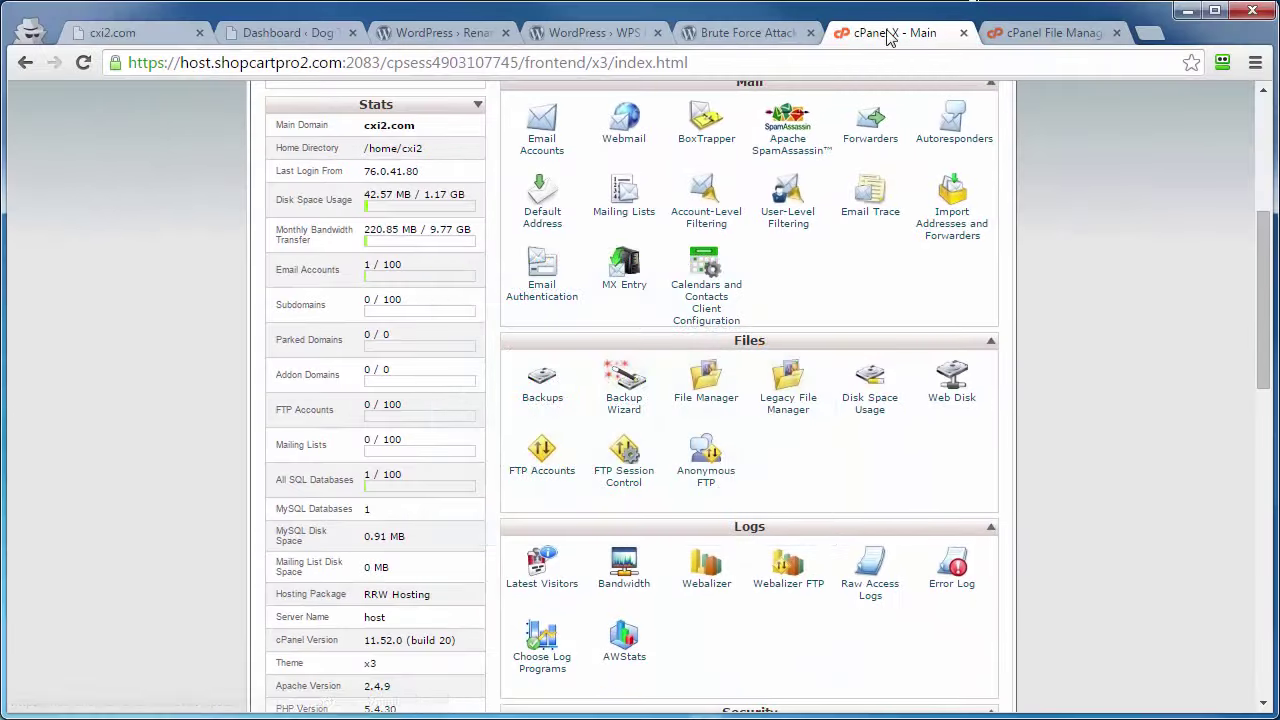
Edit .htaccess and paste a <Files wp-login.php> block at the top allowing only one IP.
click(1070, 38)
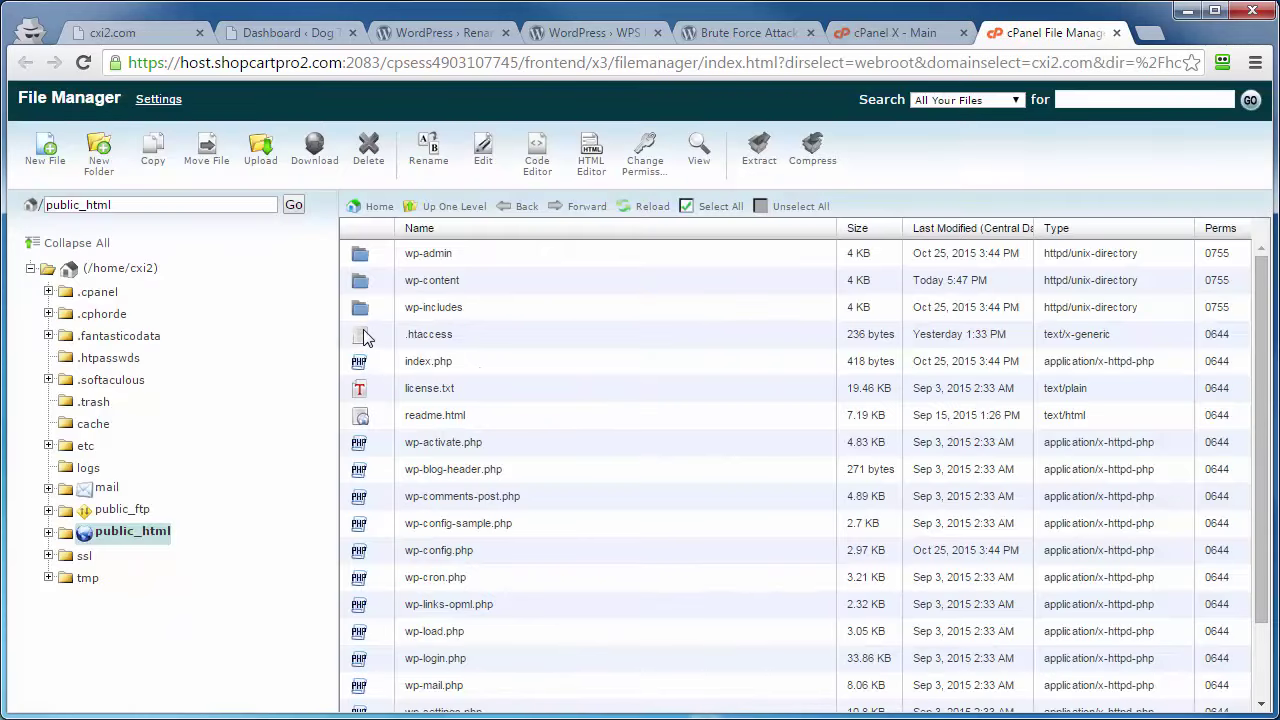
right_click(365, 331)
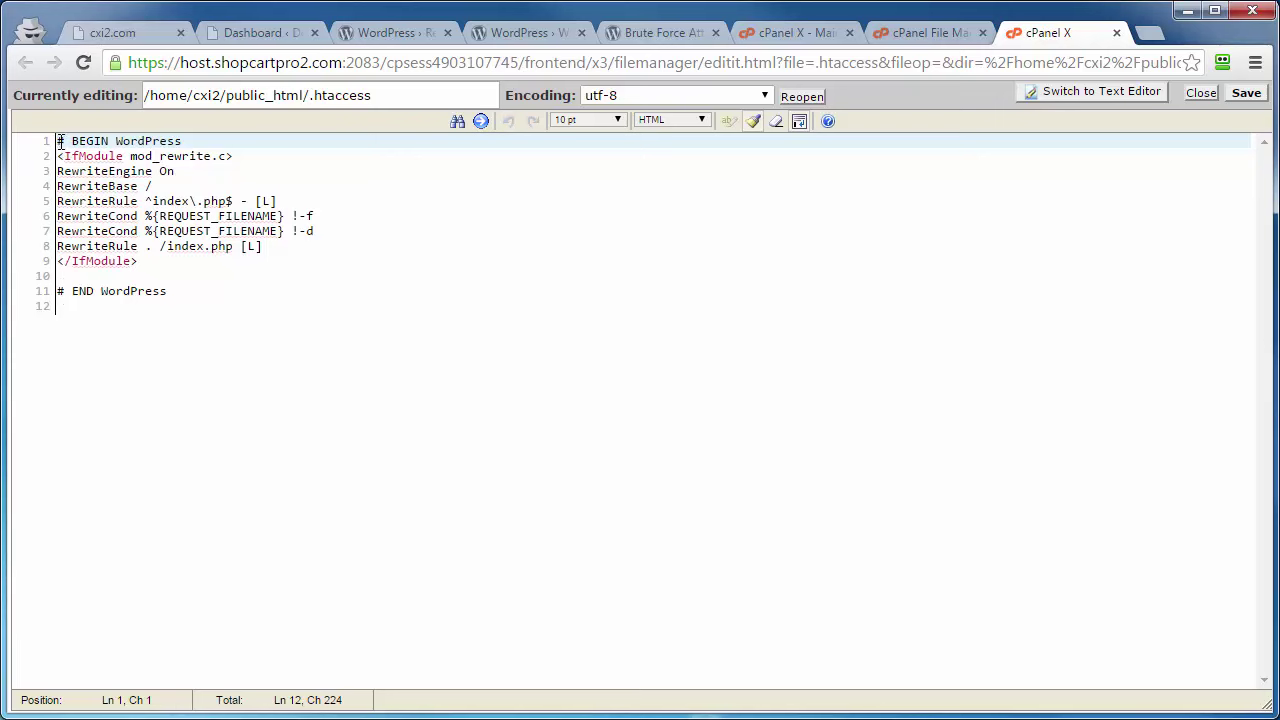
key(Return)
key(Up)
key(Return)
key(Up)
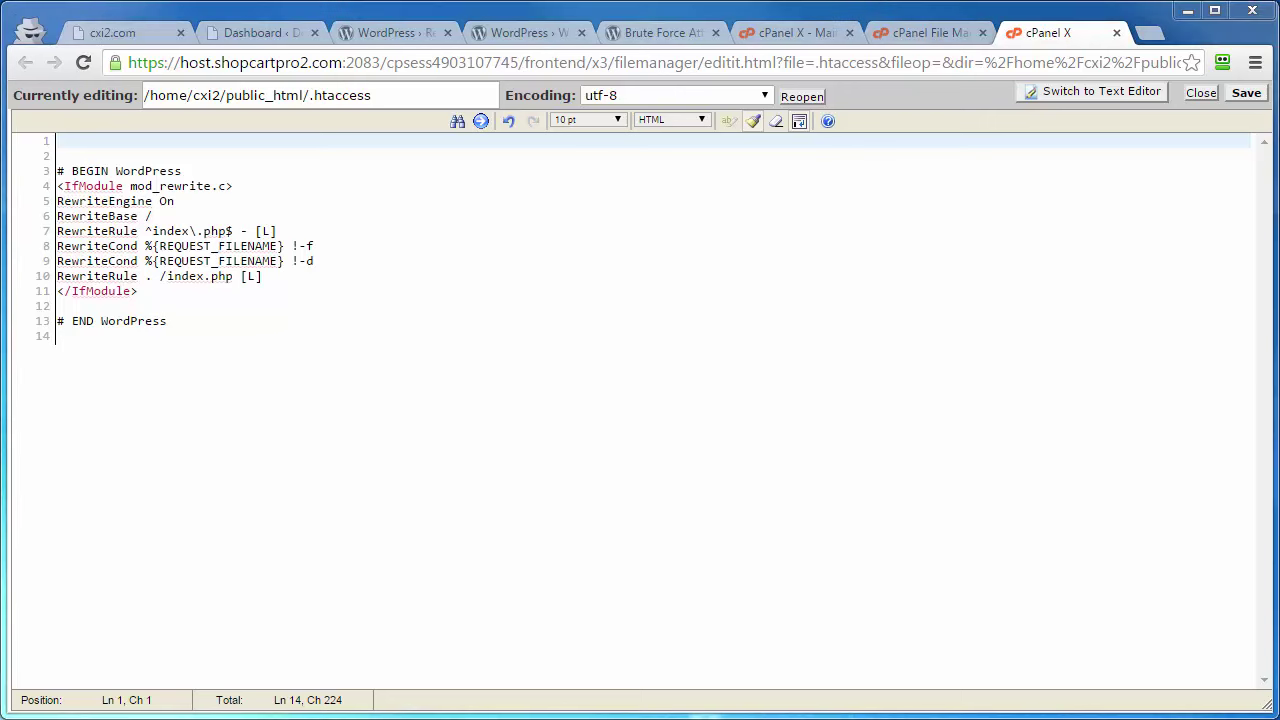
right_click(75, 145)
click(124, 264)
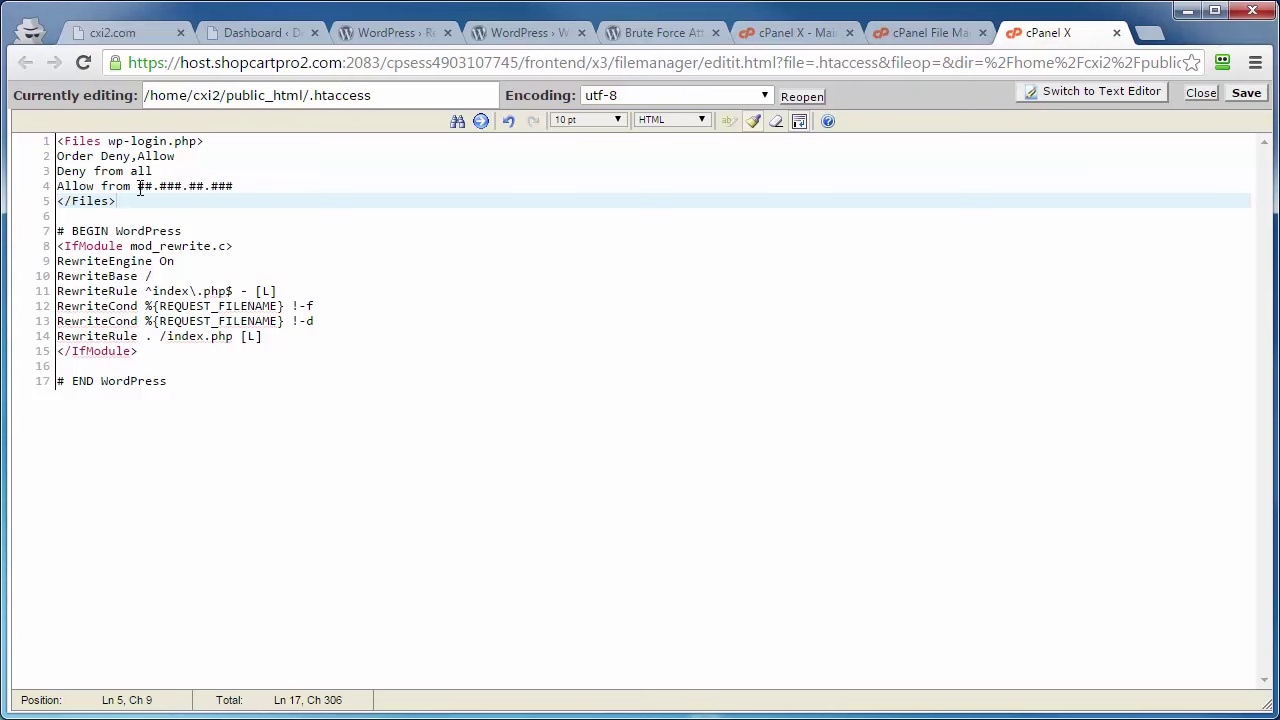
drag(139, 187, 239, 185)
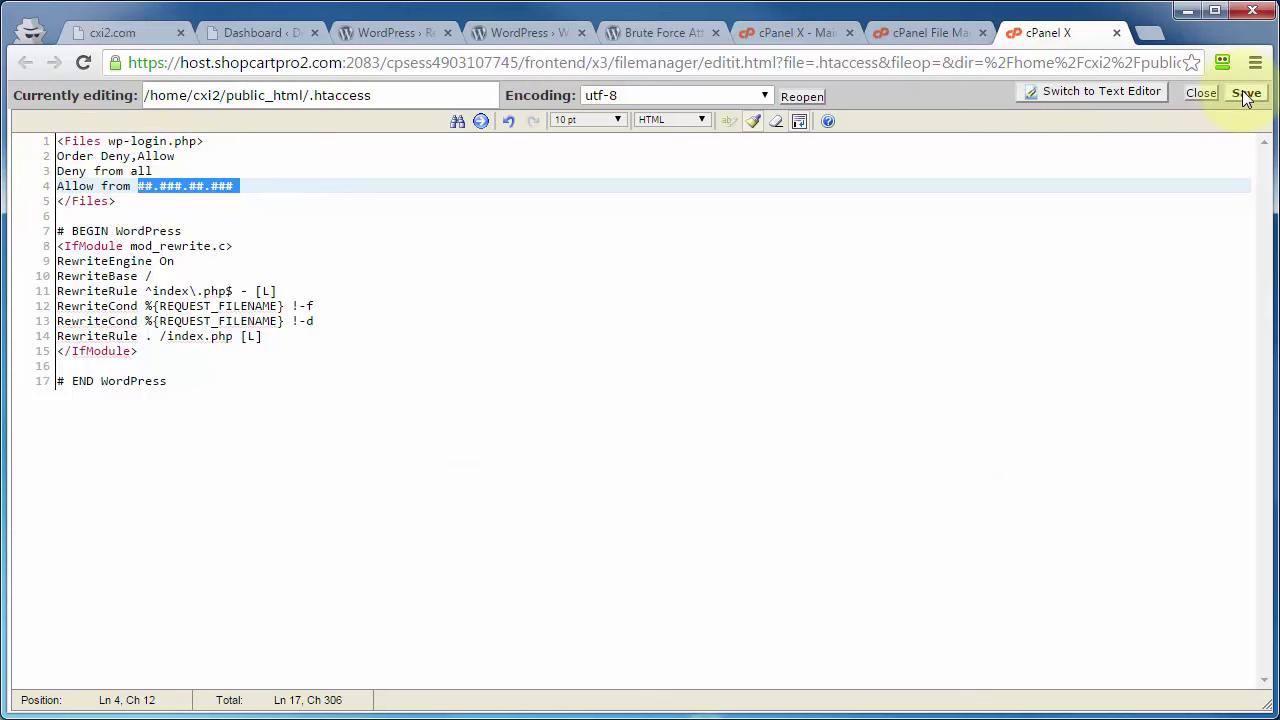
Close the .htaccess editor and switch to the WPS Hide Login plugin page.
click(1203, 93)
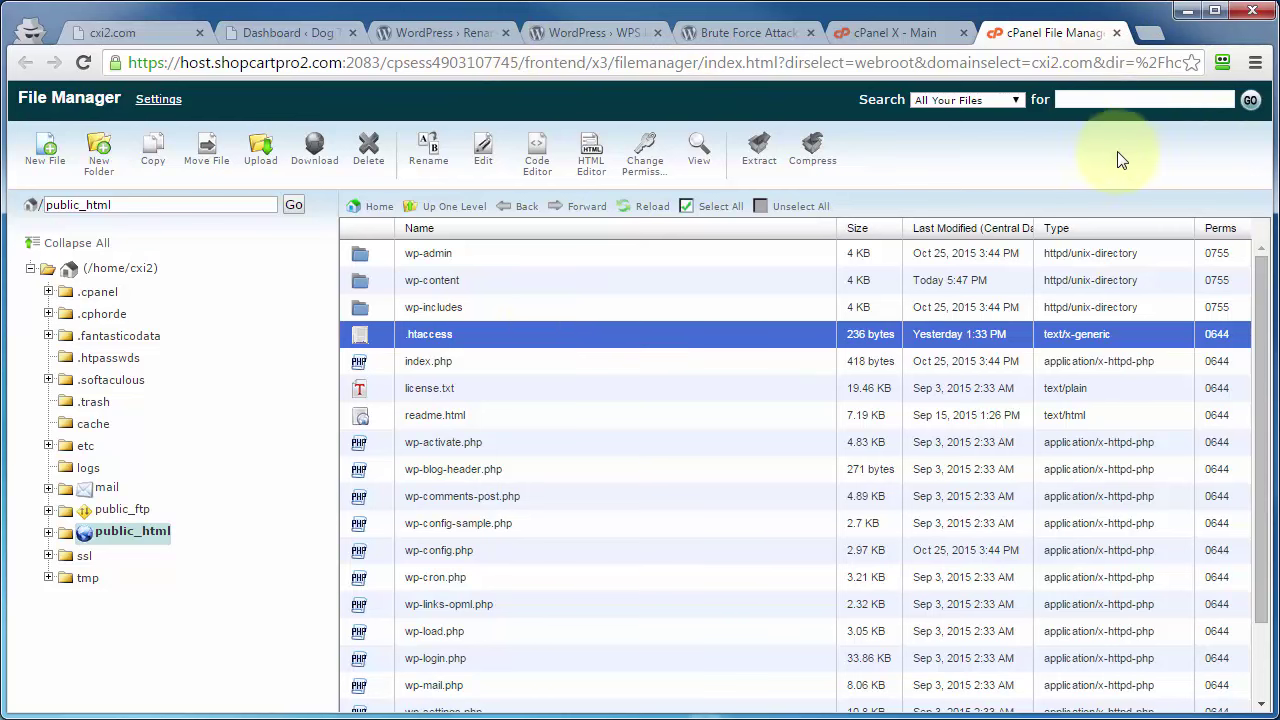
click(588, 32)
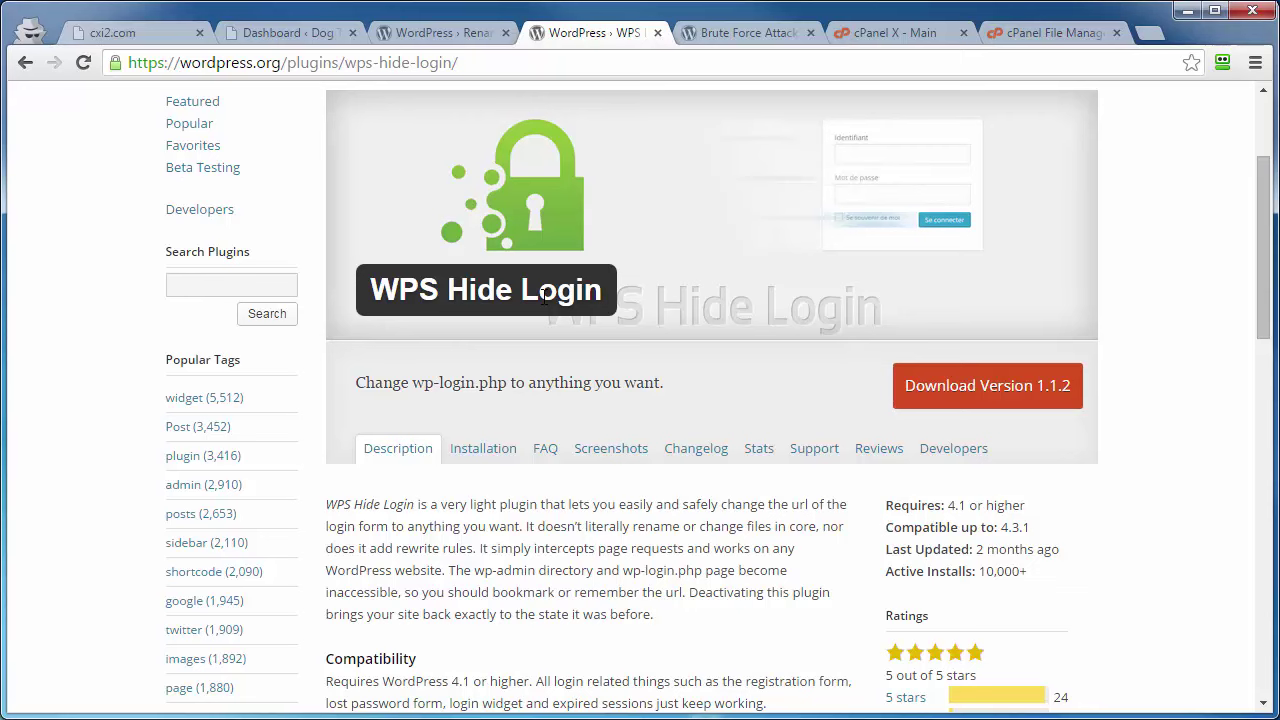
Switch to the Dog Trainers R Us site's /wp-admin Dashboard tab.
click(277, 33)
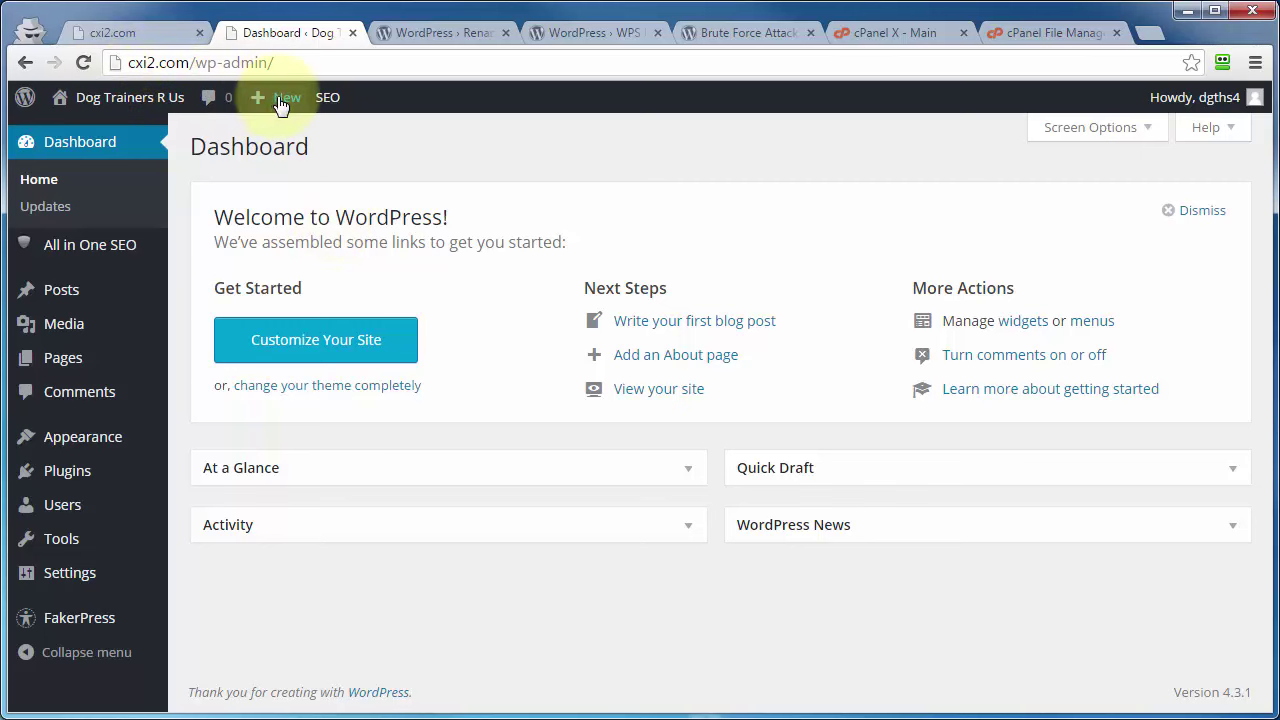
mouse_move(283, 104)
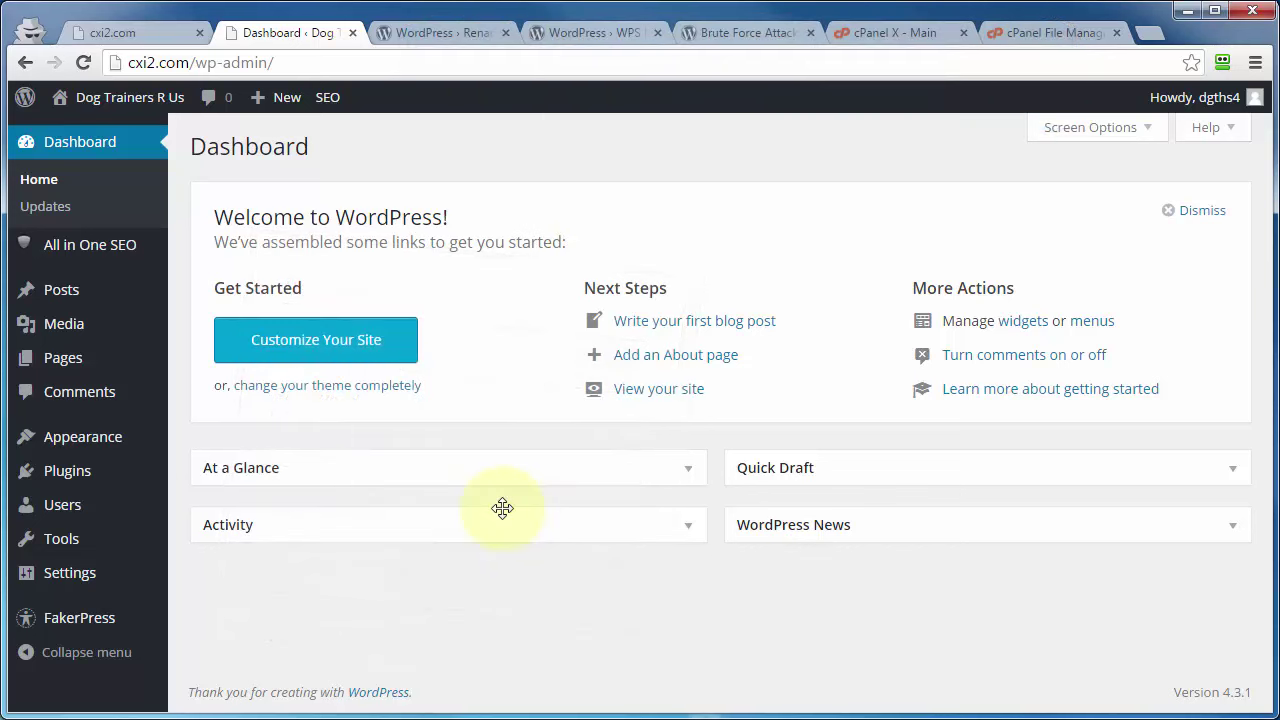
Search Add New plugins for WPS Hide Login, then check Installed Plugins shows it active.
mouse_move(51, 477)
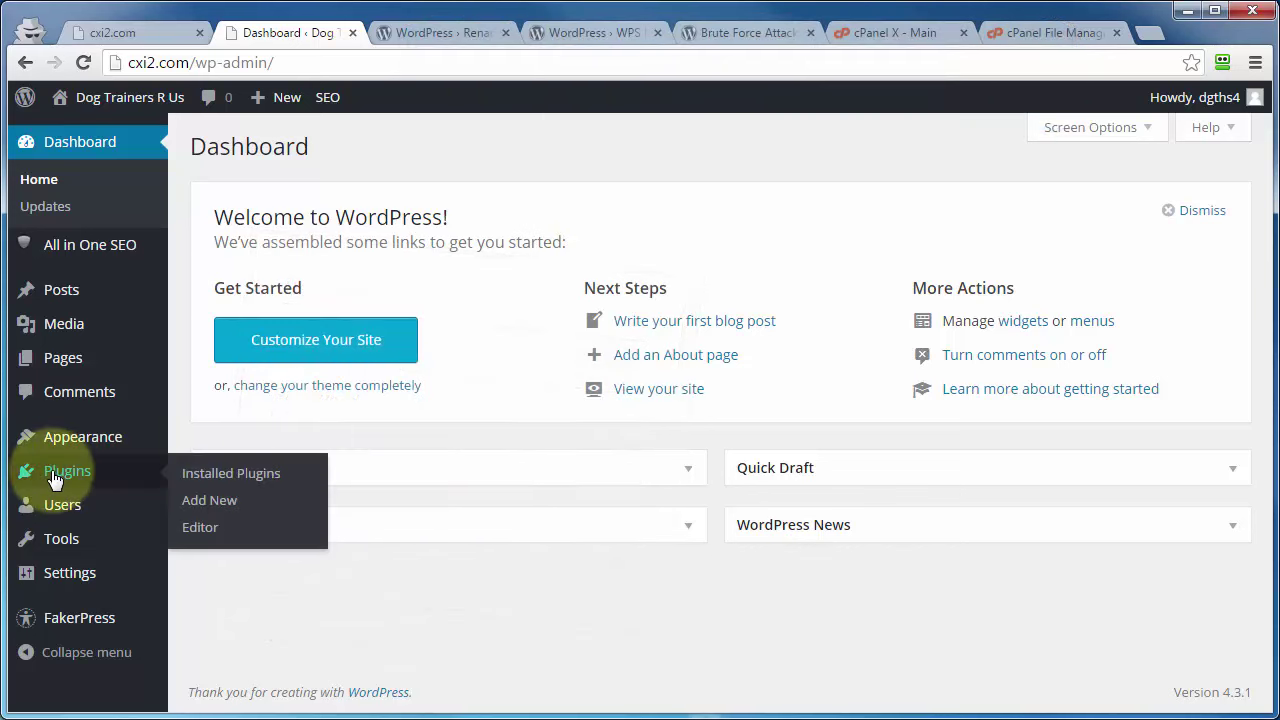
click(210, 502)
click(1029, 211)
text(WPS Hide Login)
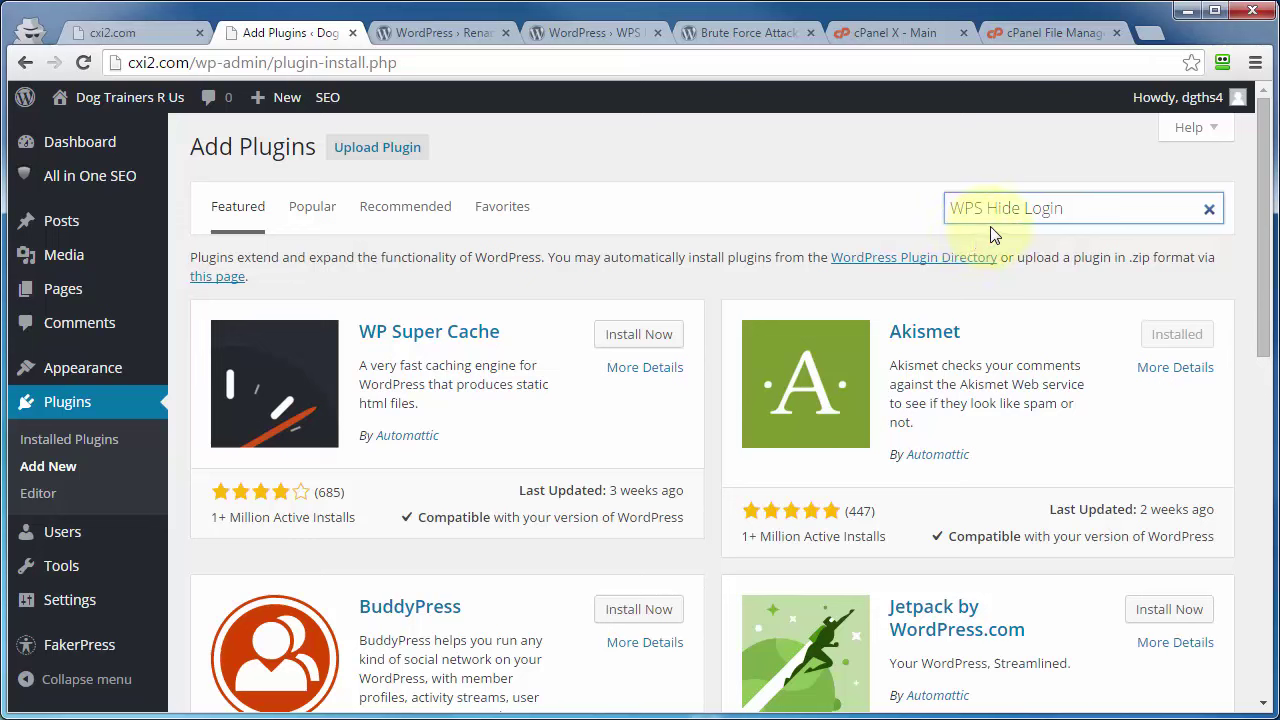
key(Return)
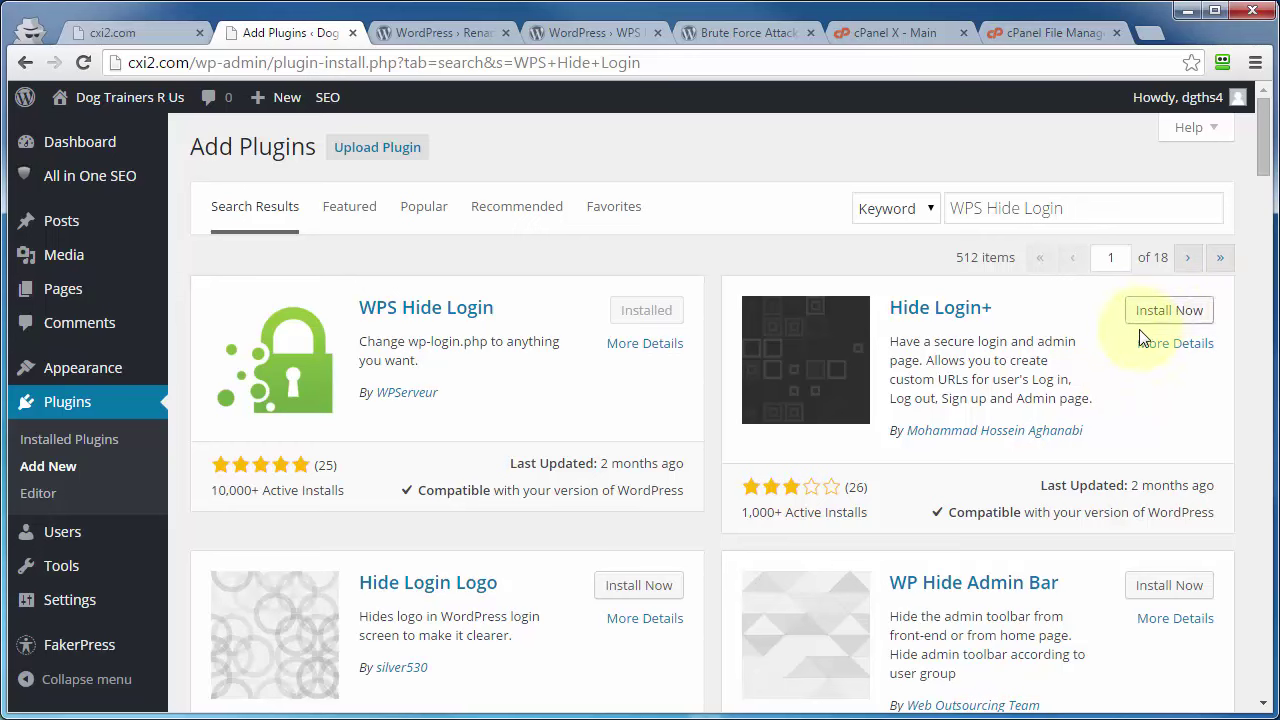
click(66, 446)
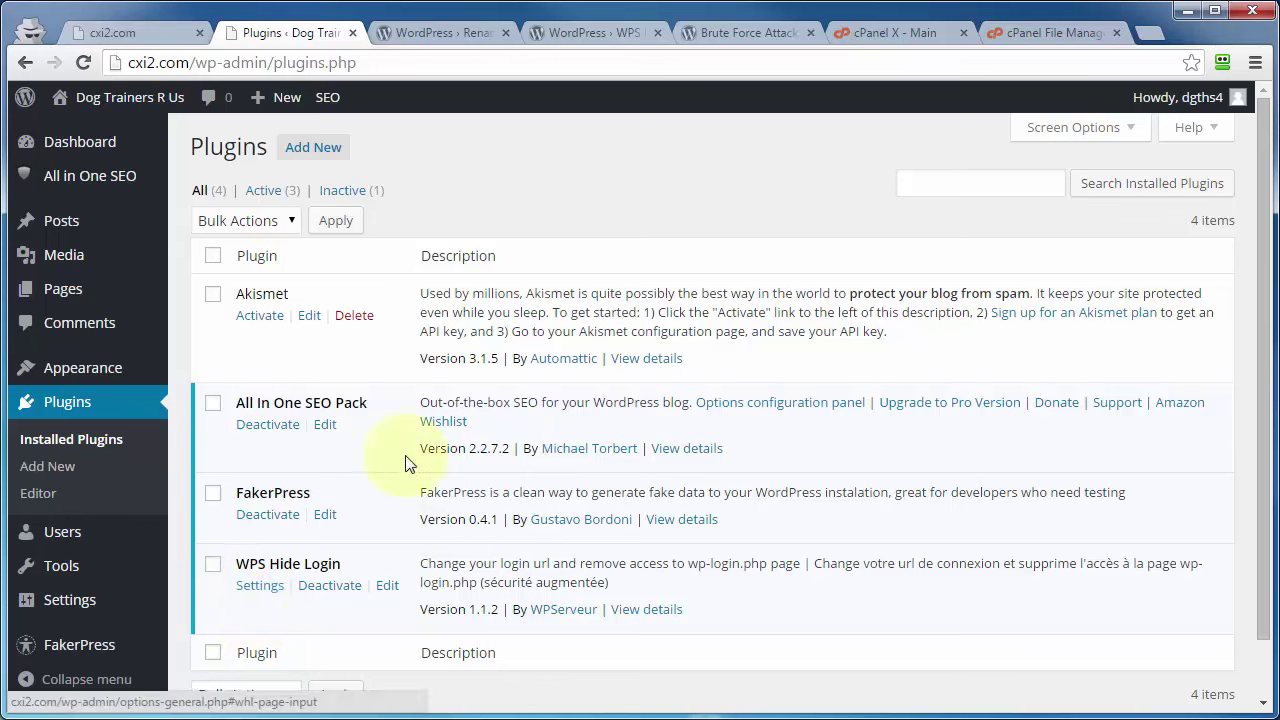
Open Settings > General and scroll down to the WPS Hide Login section.
mouse_move(62, 610)
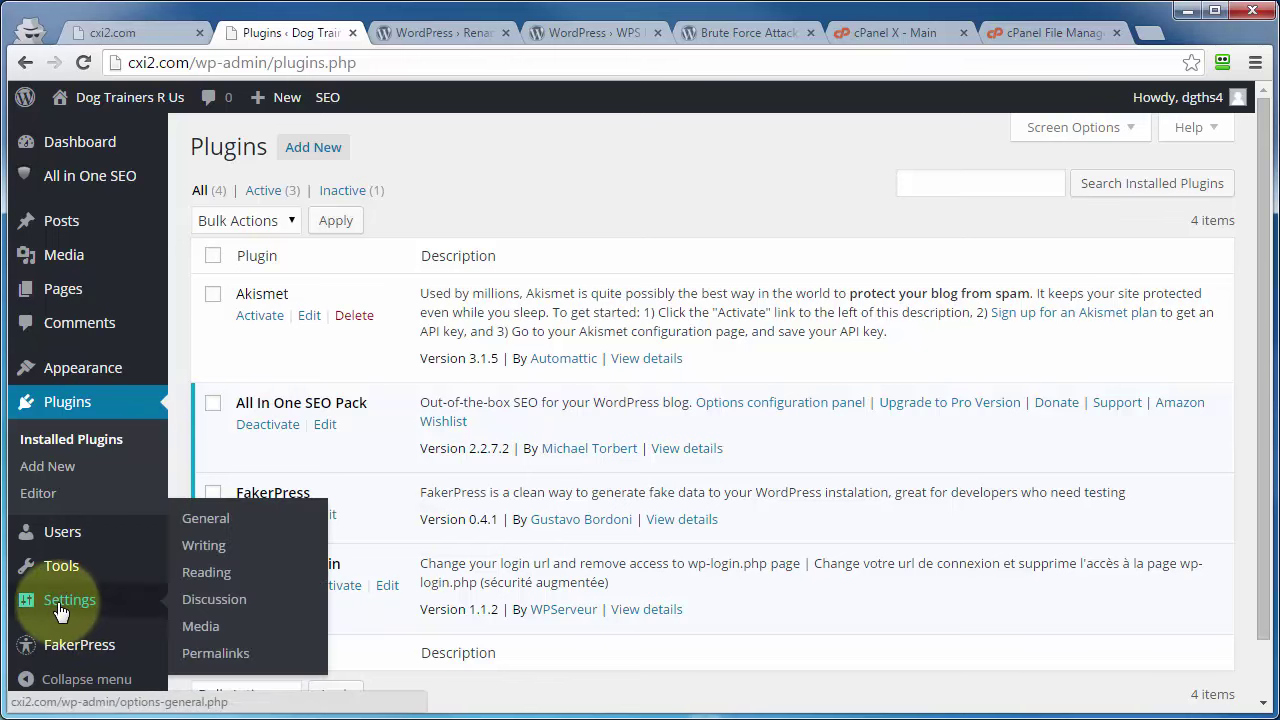
click(197, 521)
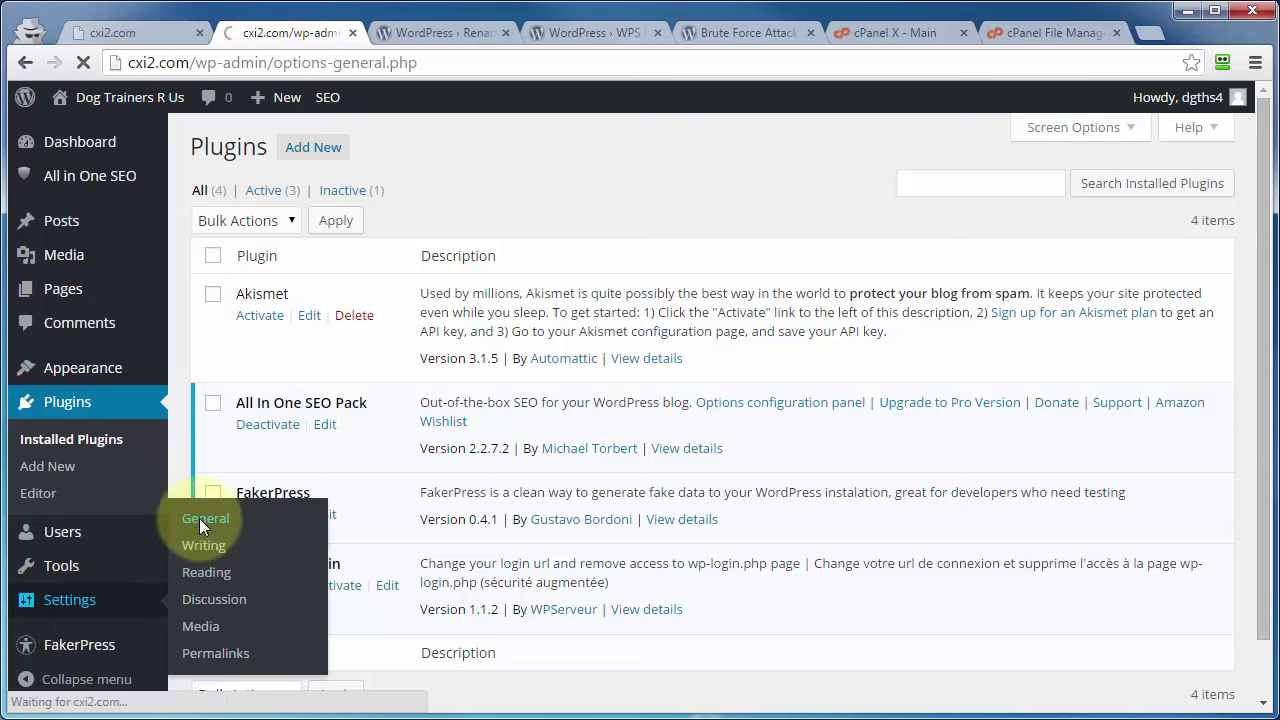
scroll(240, 571, down, 3)
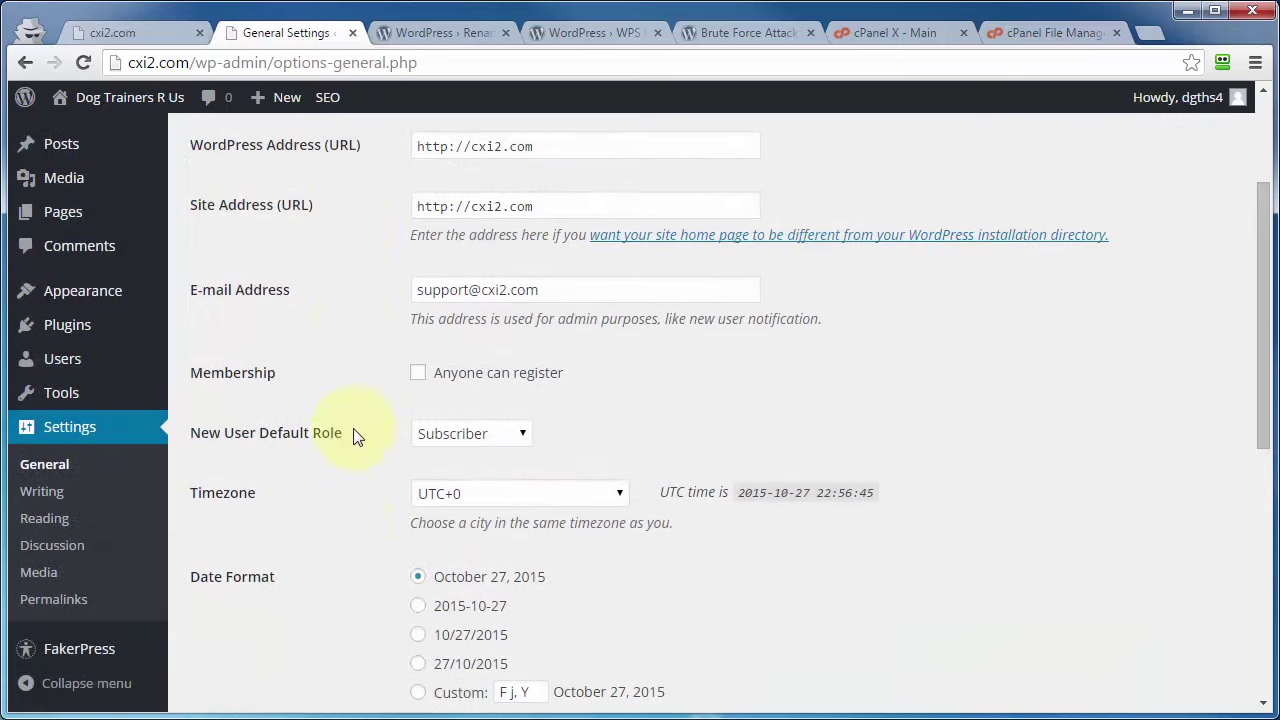
scroll(352, 437, down, 5)
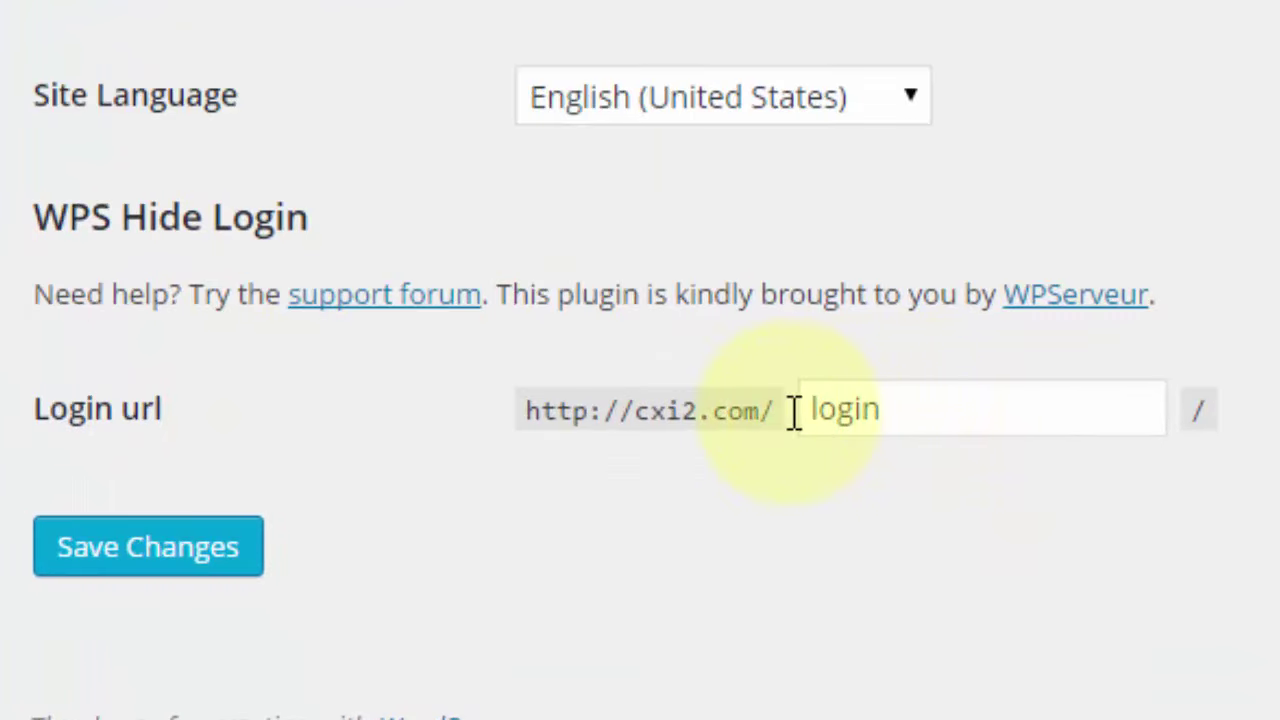
Replace the Login url 'login' with 'greeneggs' and save the settings.
double_click(898, 410)
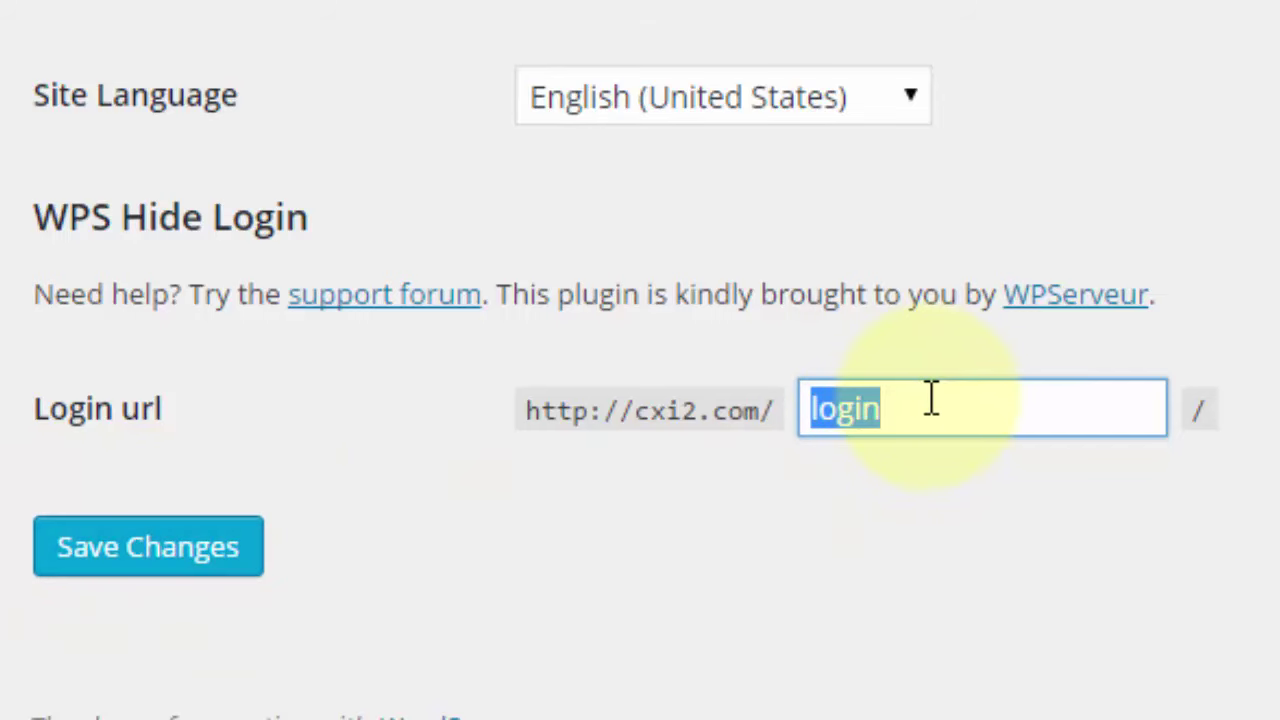
text(greeneggs)
click(104, 566)
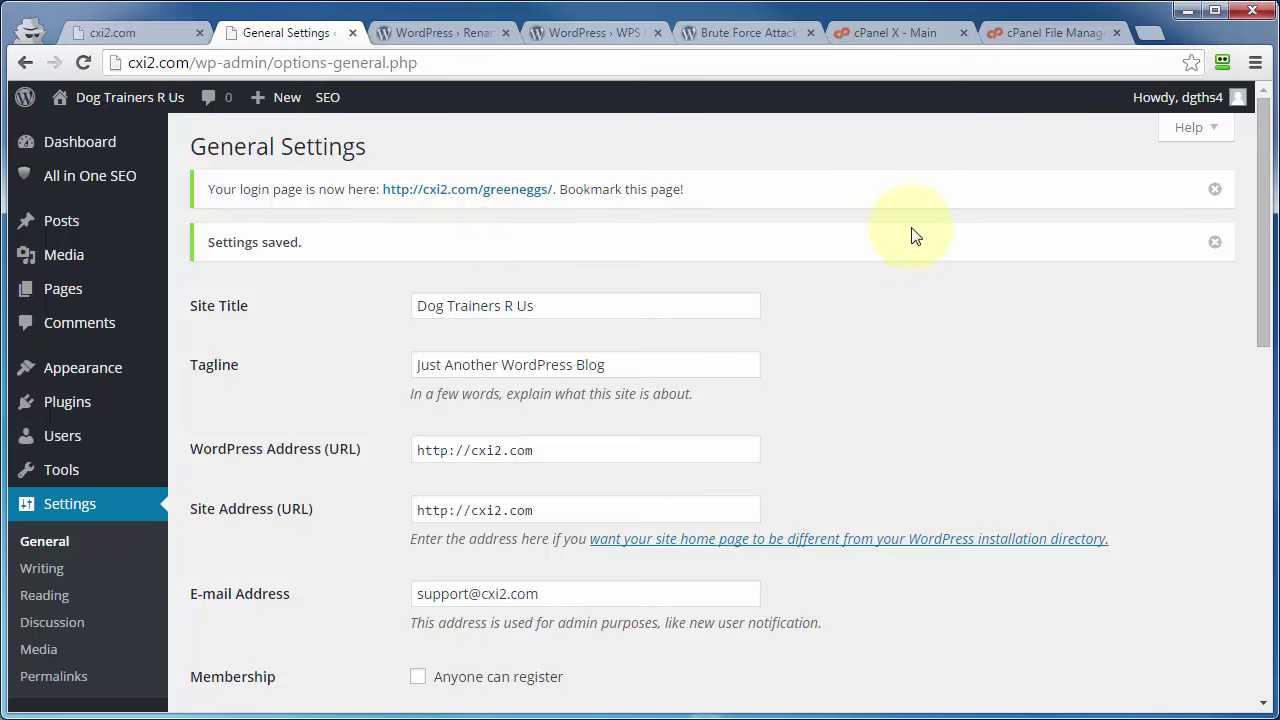
Log out, then load cxi2.com/wp-admin to confirm it now shows Not Found.
mouse_move(1155, 107)
click(1104, 200)
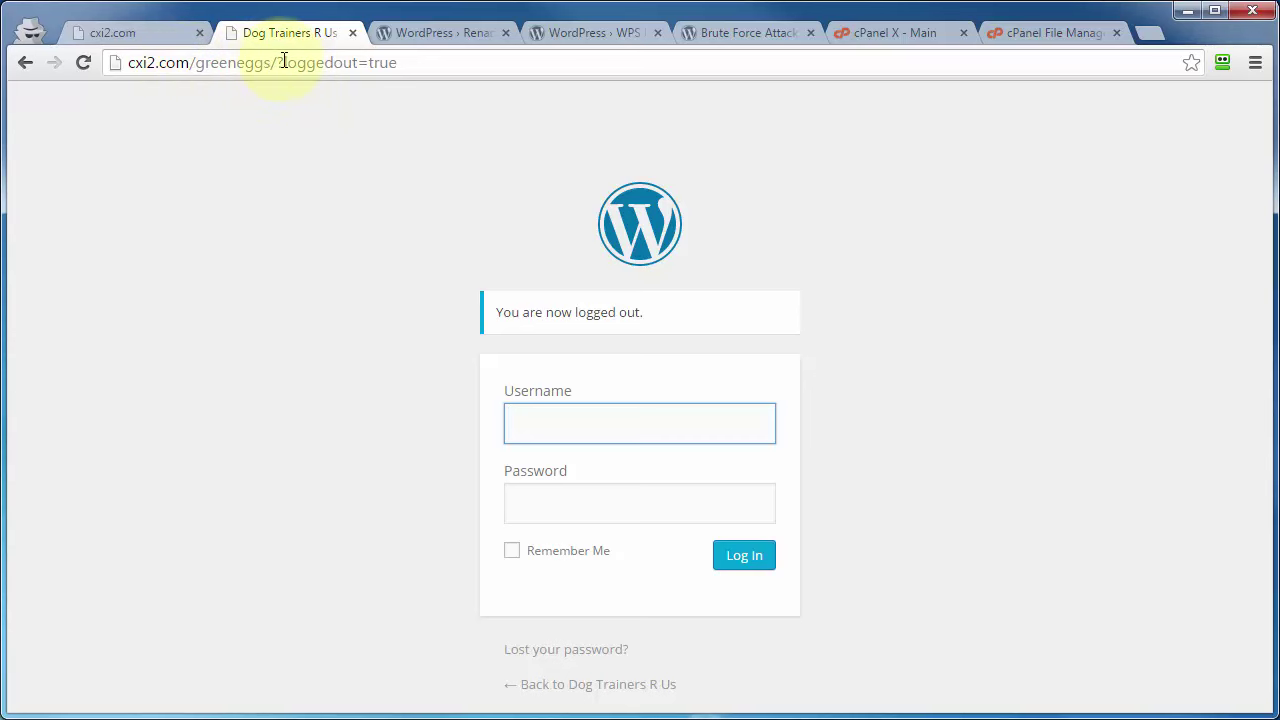
drag(198, 68, 446, 77)
text(wp-admin)
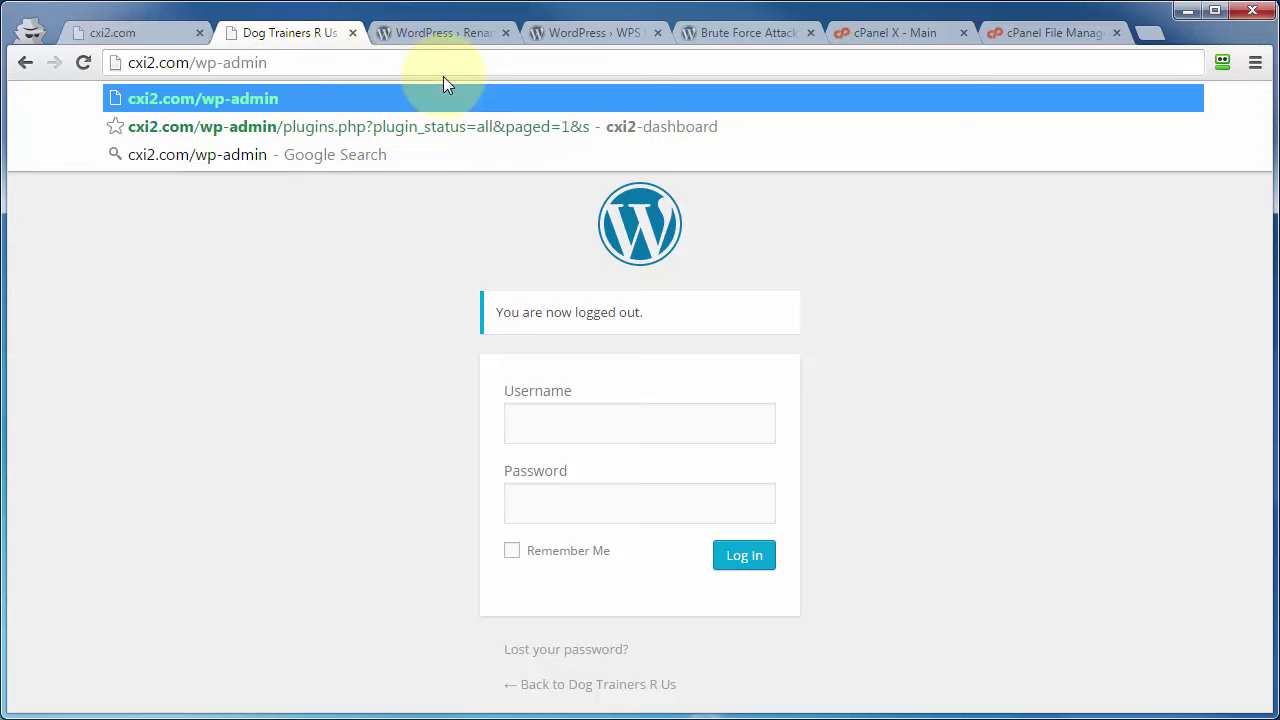
key(Return)
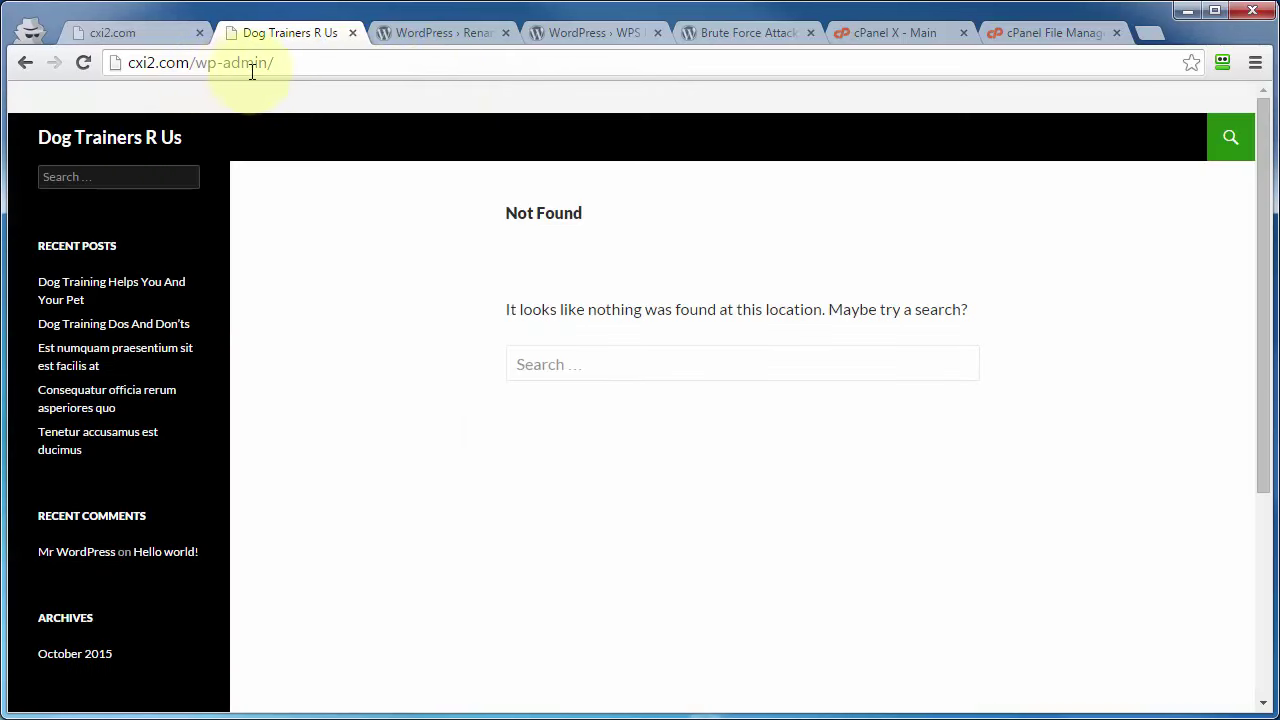
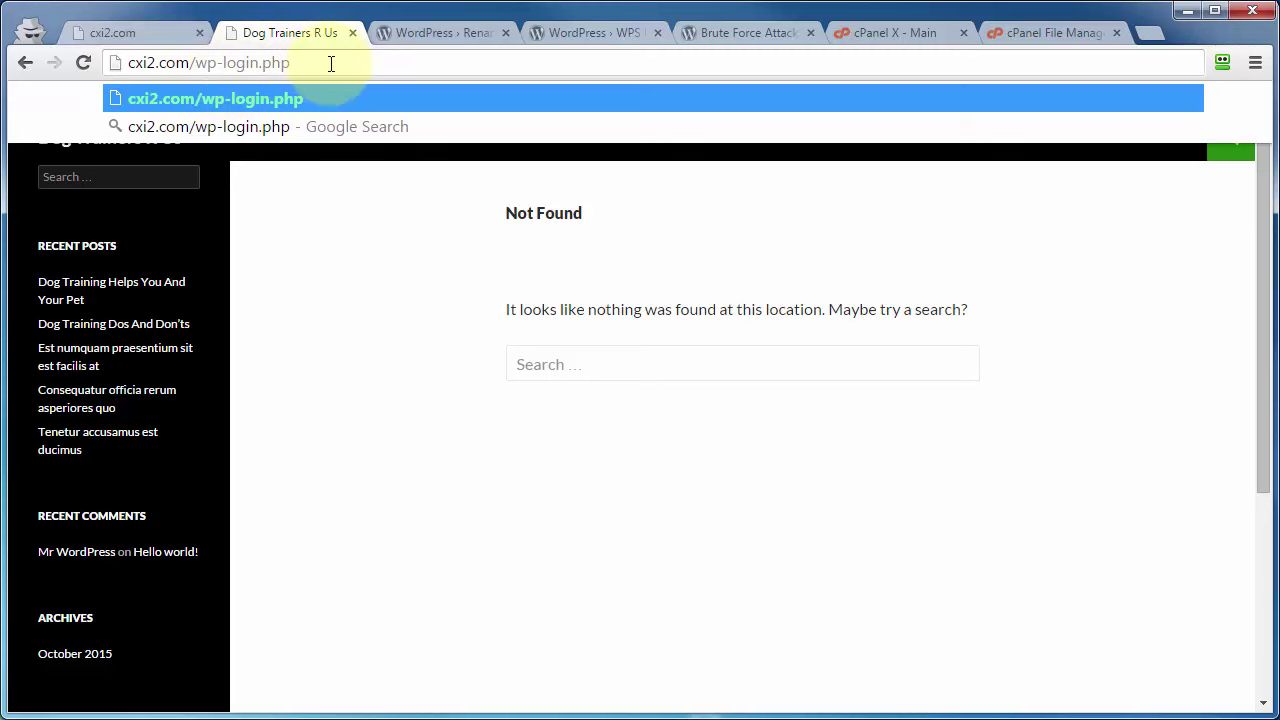
Load cxi2.com/wp-login.php to show it now returns Not Found.
key(Return)
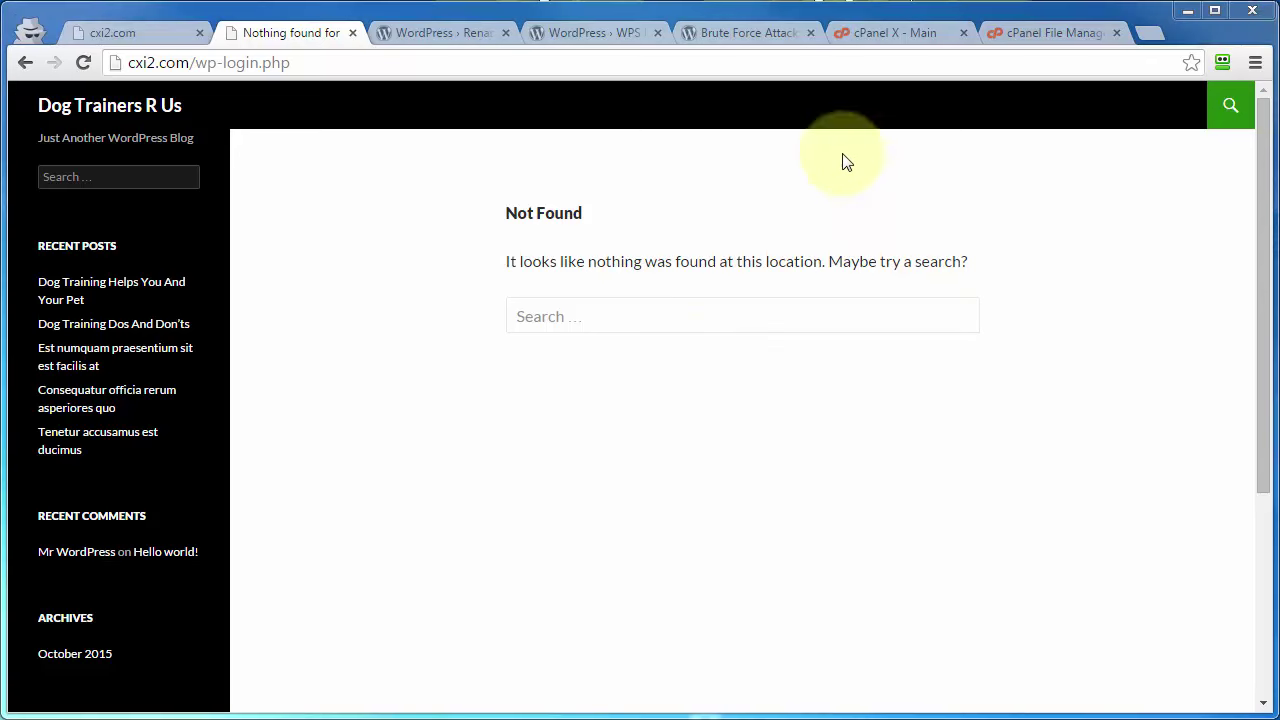
Switch to the WordPress Codex Brute Force Attacks page.
click(754, 33)
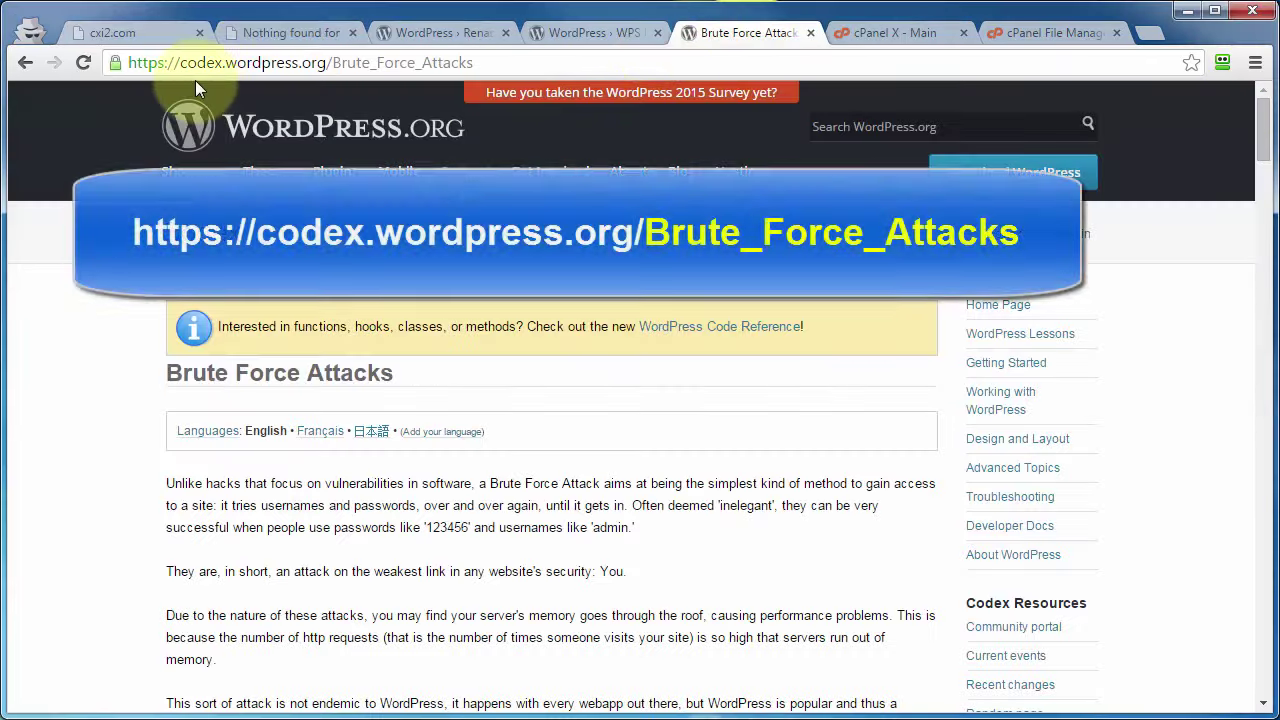